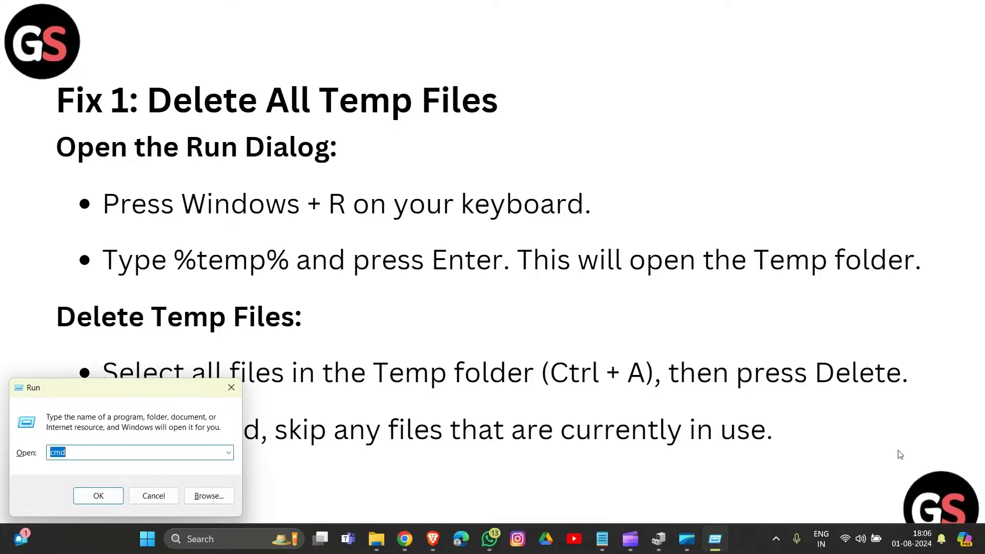
- Open the Temp folder from the Run dialog with %temp% and browse its contents
type("%")
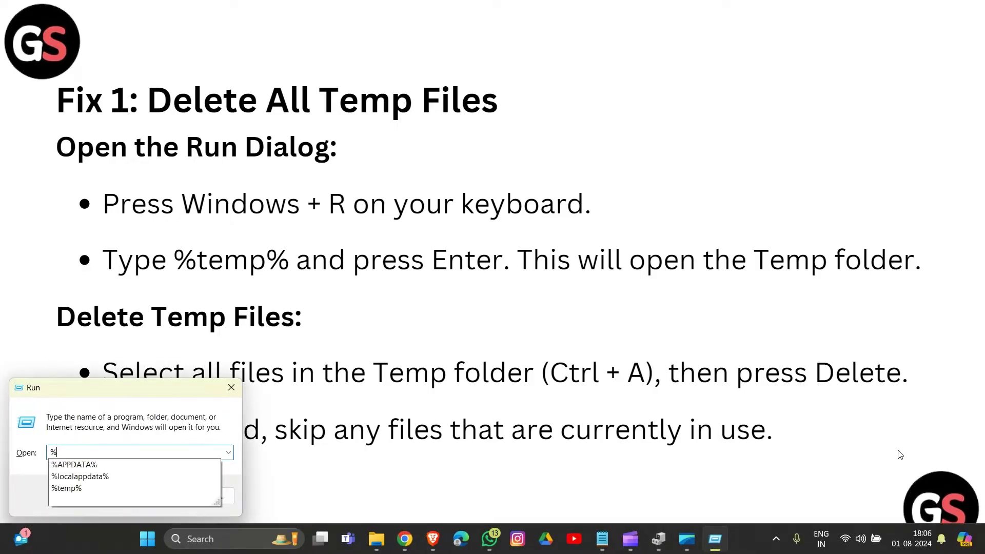
left_click(148, 538)
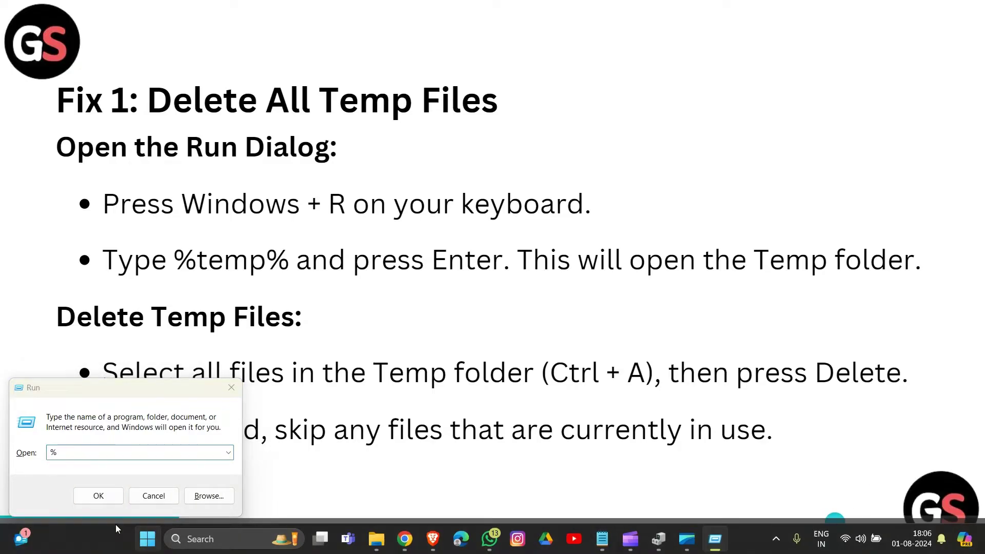
left_click(93, 453)
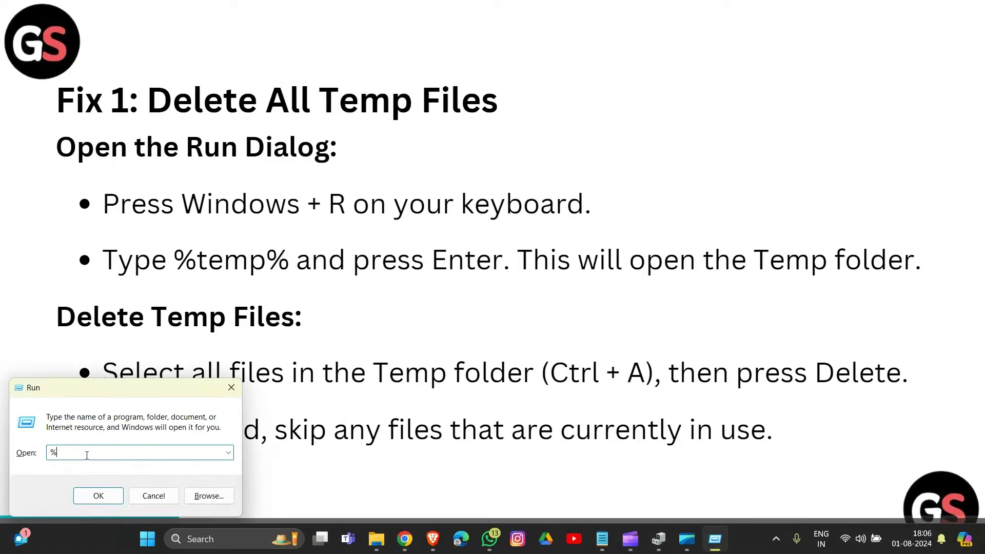
type("t")
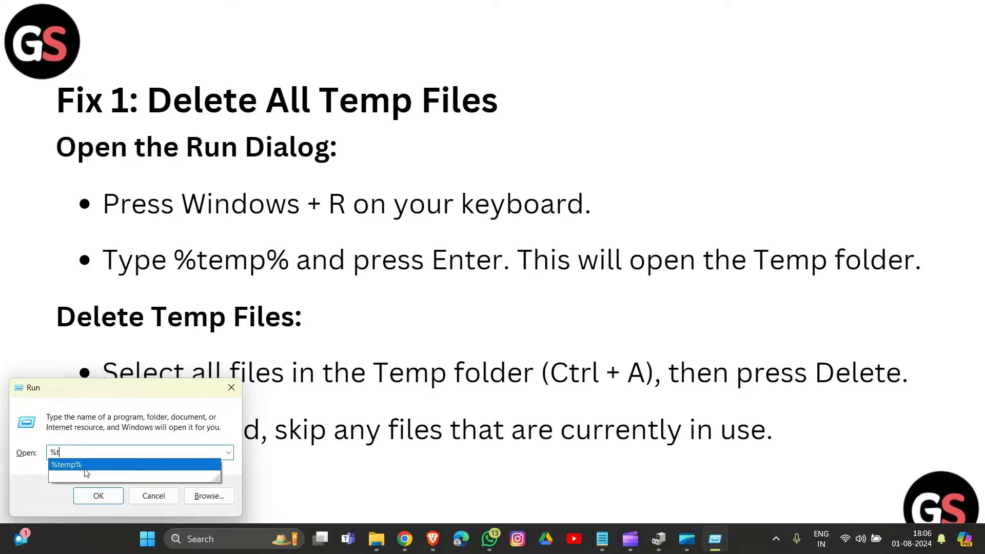
left_click(86, 469)
key("Return")
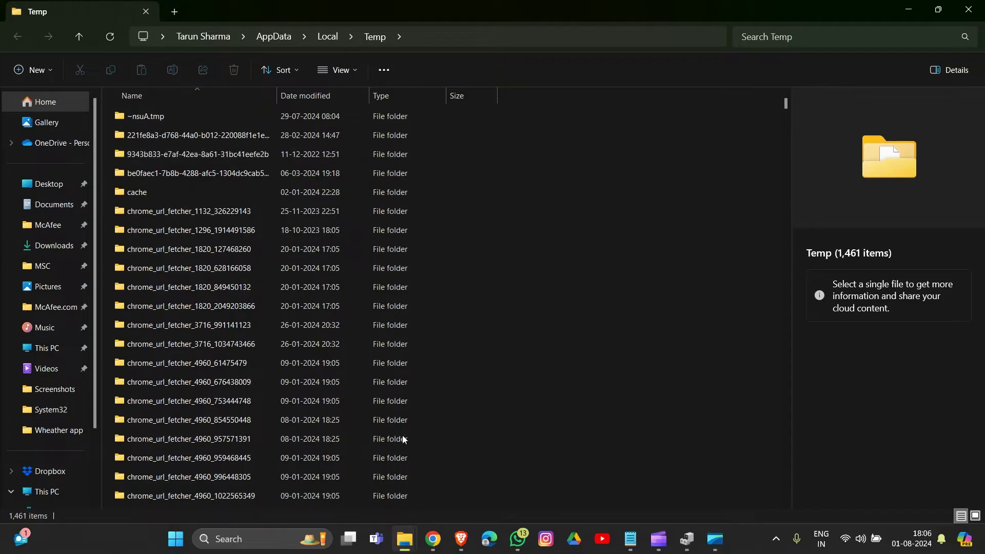
scroll(403, 439, "down", 15)
scroll(403, 436, "down", 20)
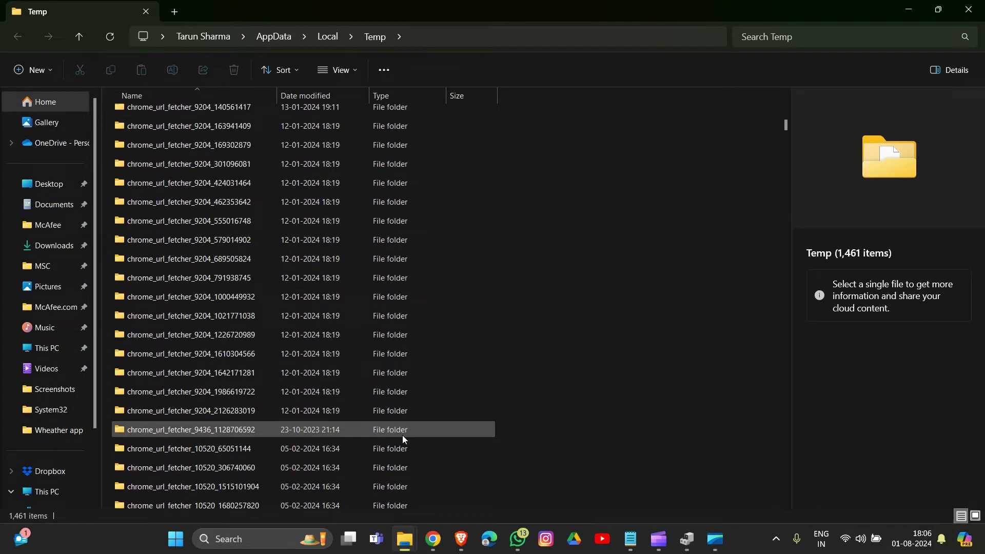
scroll(402, 436, "down", 8)
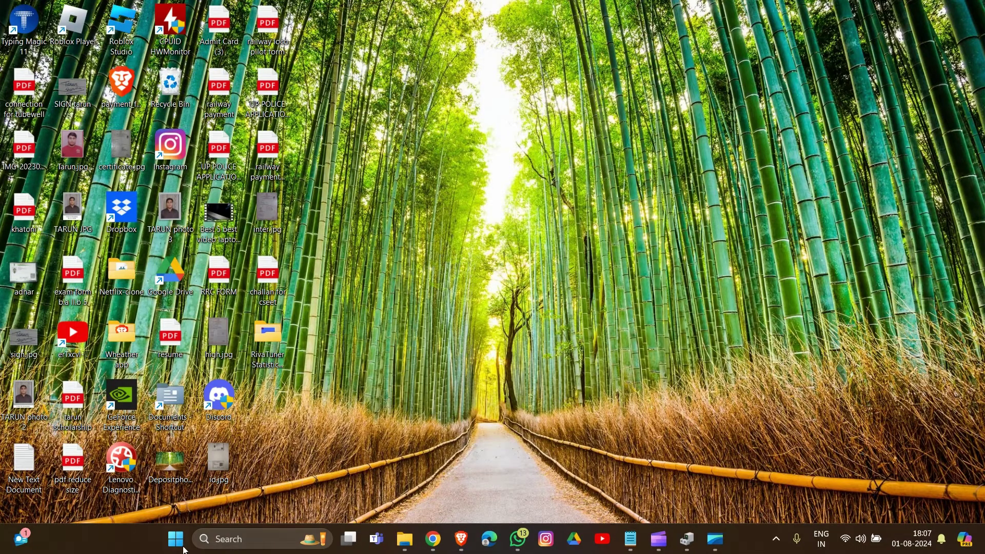
- Open the Windows Update page in Settings
left_click(176, 539)
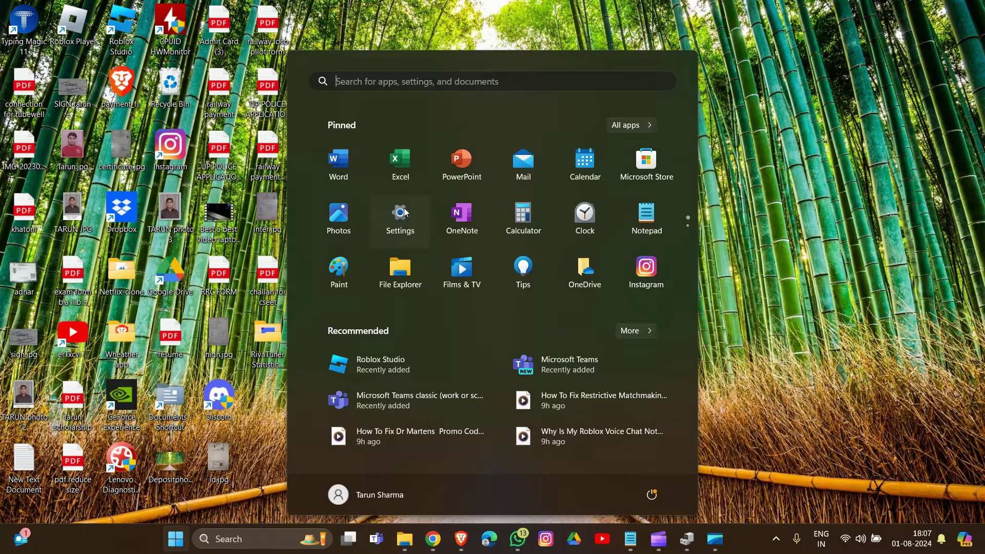
left_click(404, 212)
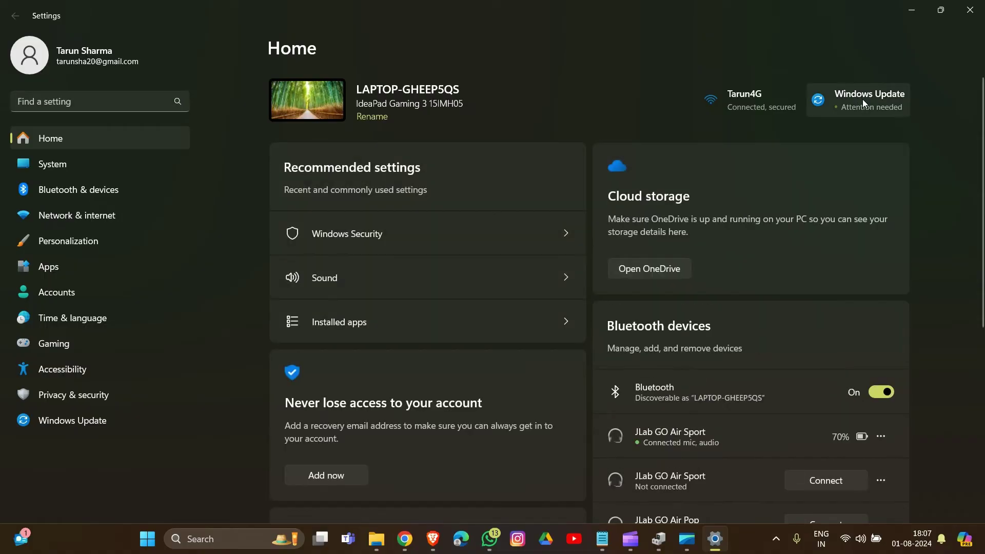
left_click(864, 100)
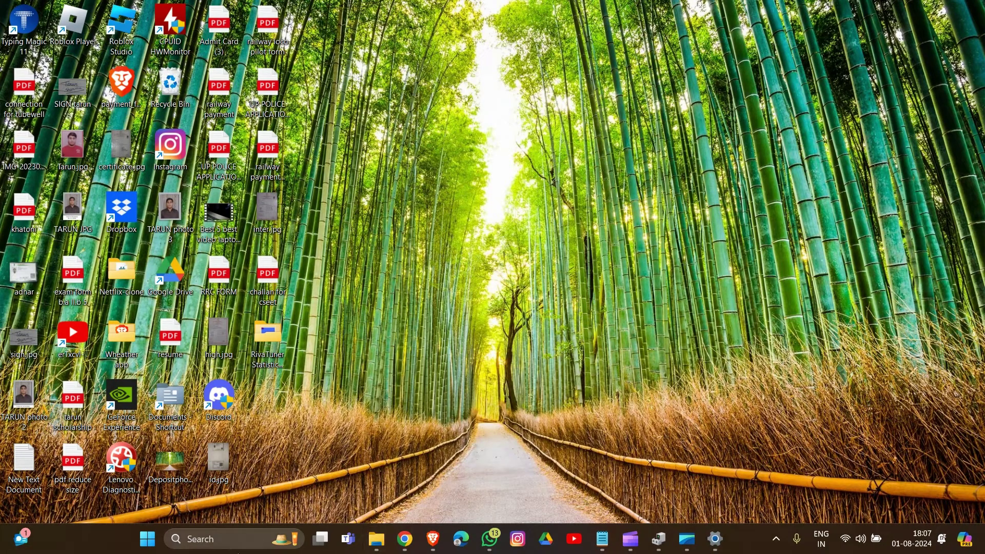
- Search Windows for Device Manager, open it, and go to the Network adapters category
left_click(221, 546)
type("dev")
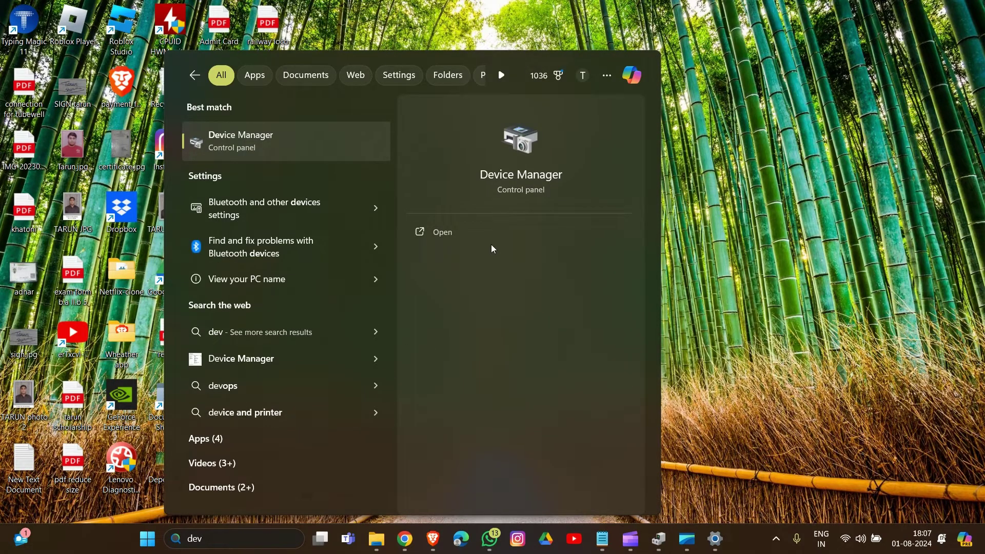
left_click(491, 231)
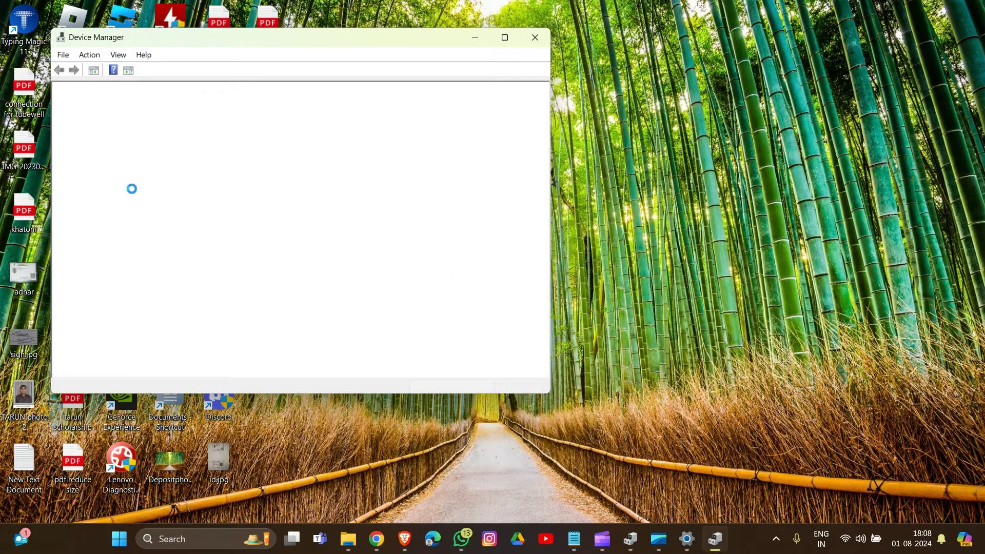
left_click(122, 250)
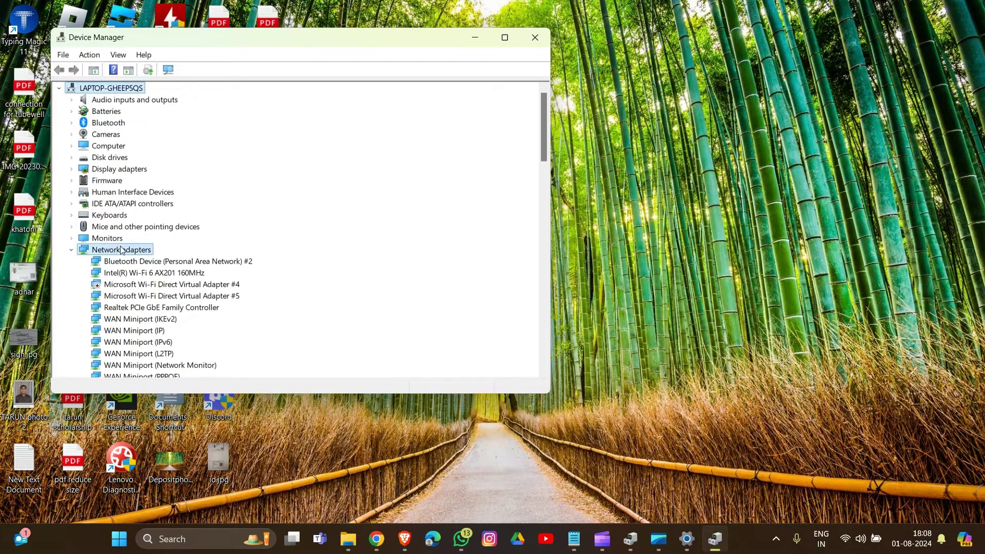
scroll(122, 250, "down", 4)
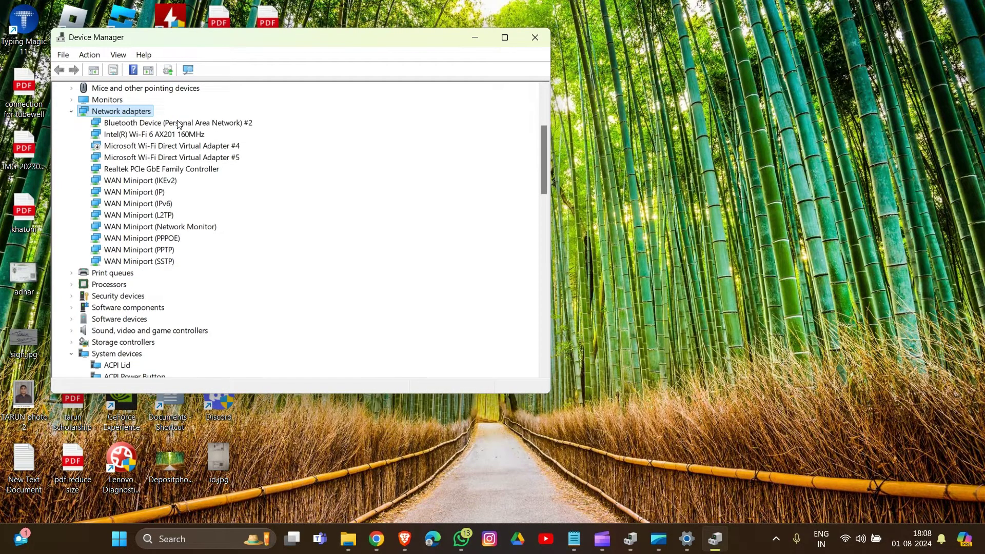
- View the driver update options for Bluetooth Device (Personal Area Network) #2, close them and minimize Device Manager
left_click(197, 128)
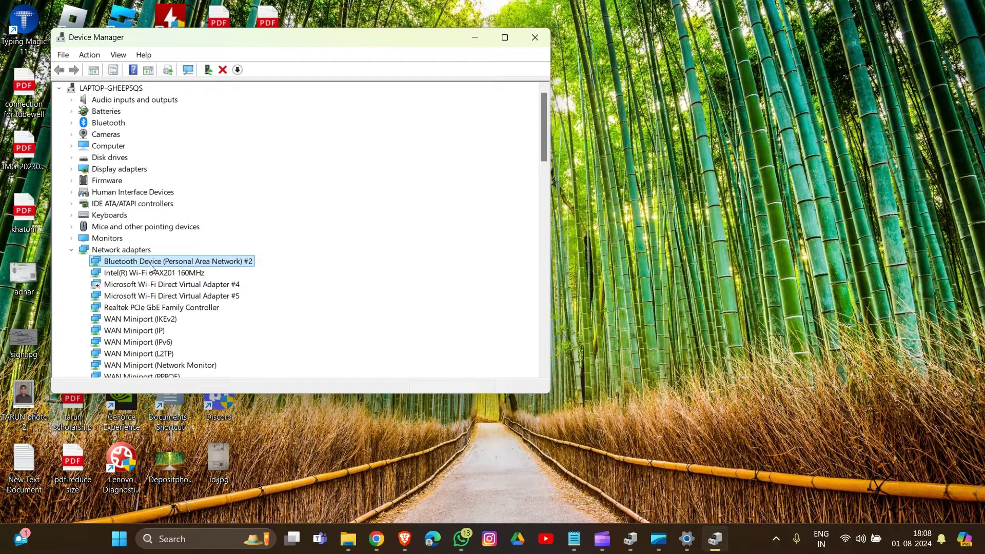
right_click(152, 264)
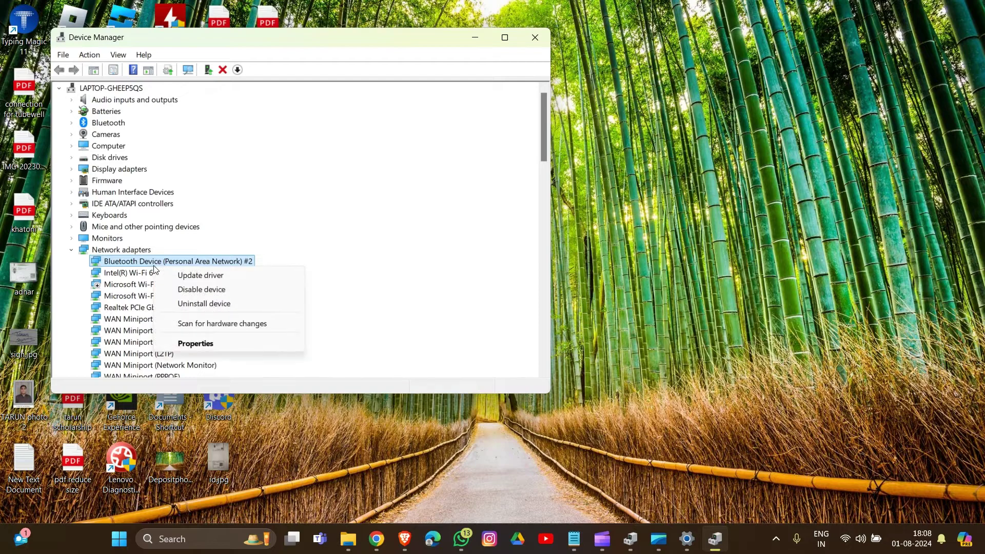
left_click(199, 277)
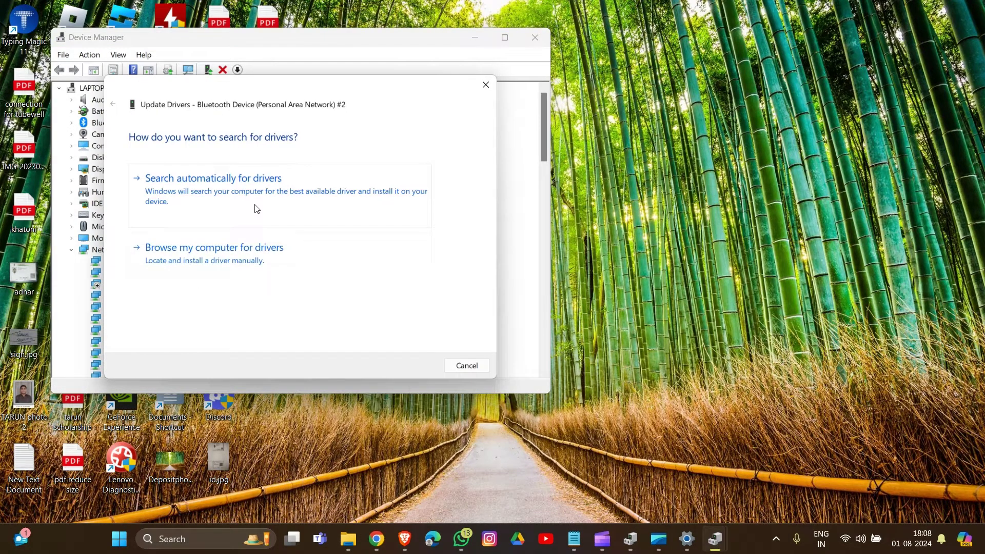
left_click(486, 85)
left_click(474, 37)
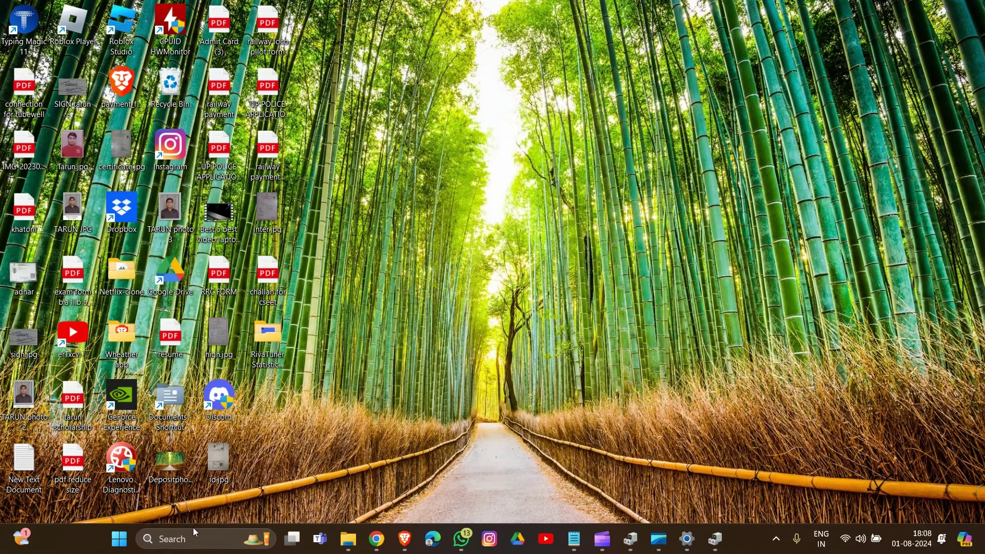
- Open Programs and Features from Control Panel and bring up the available actions for Battle.net
left_click(194, 539)
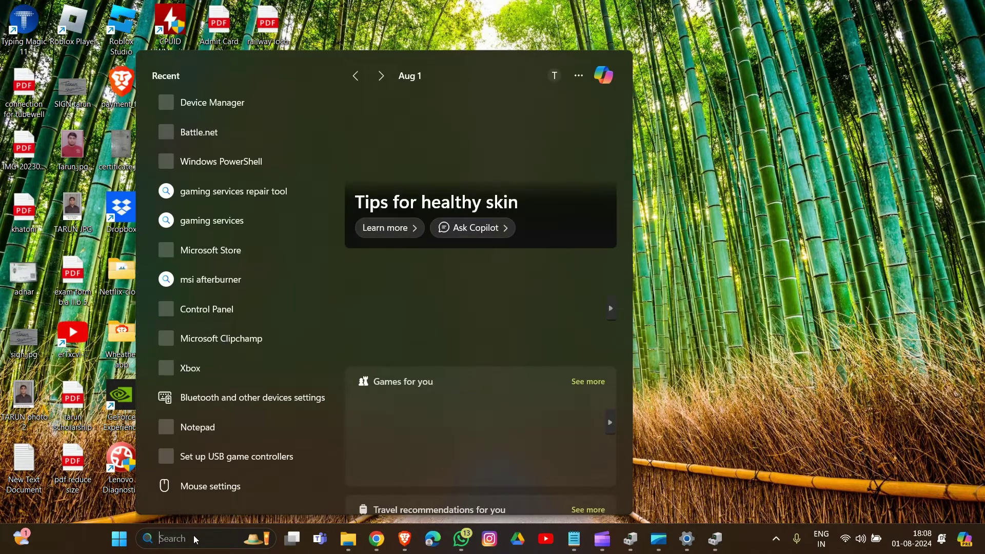
type("co")
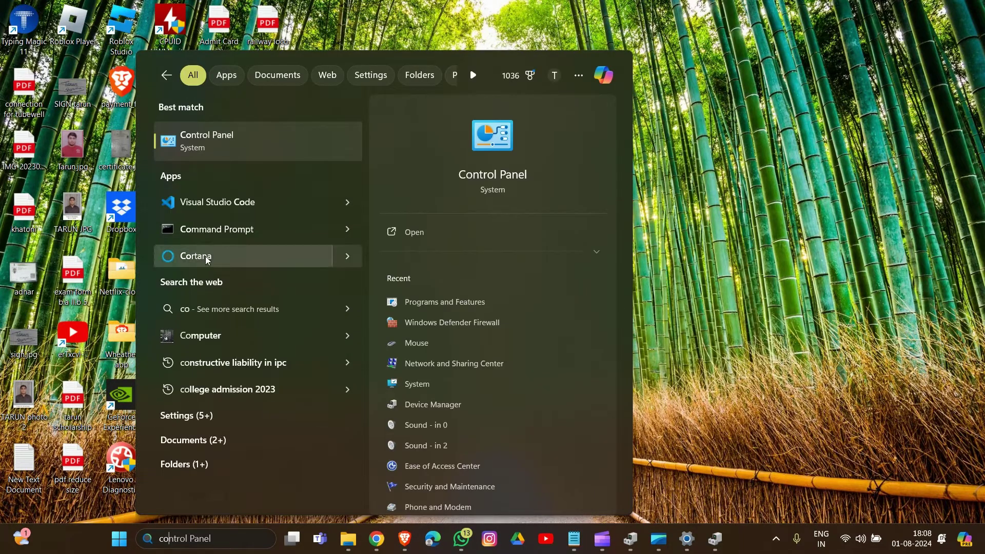
left_click(422, 238)
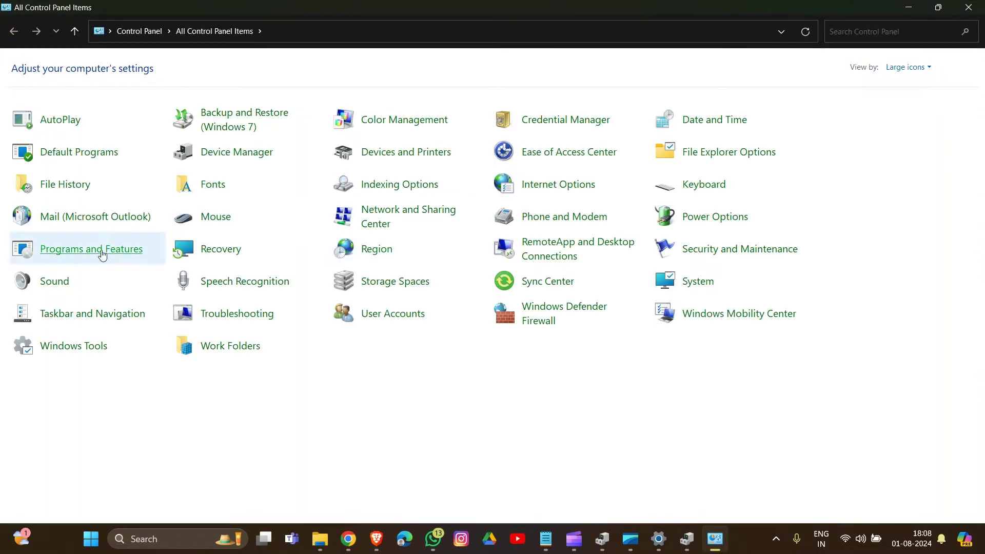
left_click(97, 252)
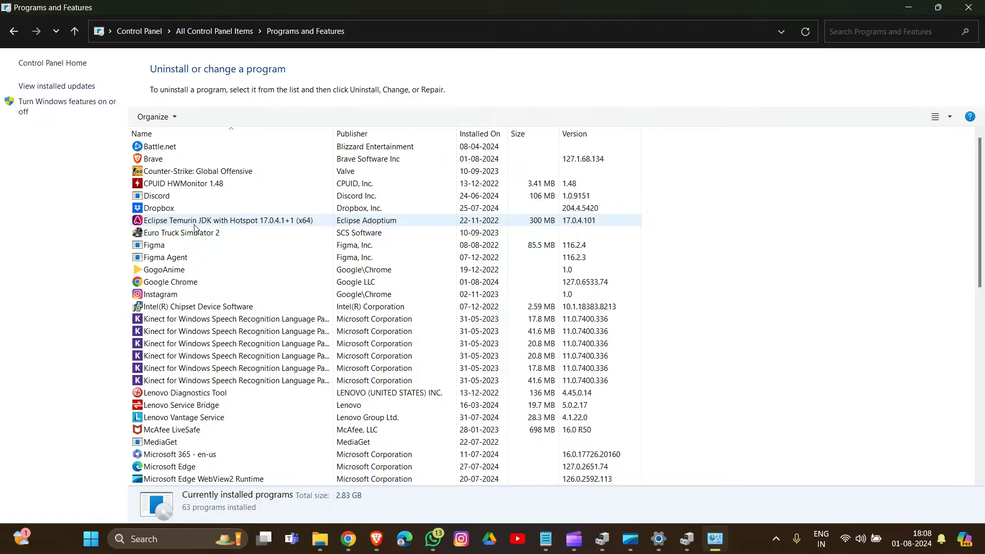
right_click(187, 154)
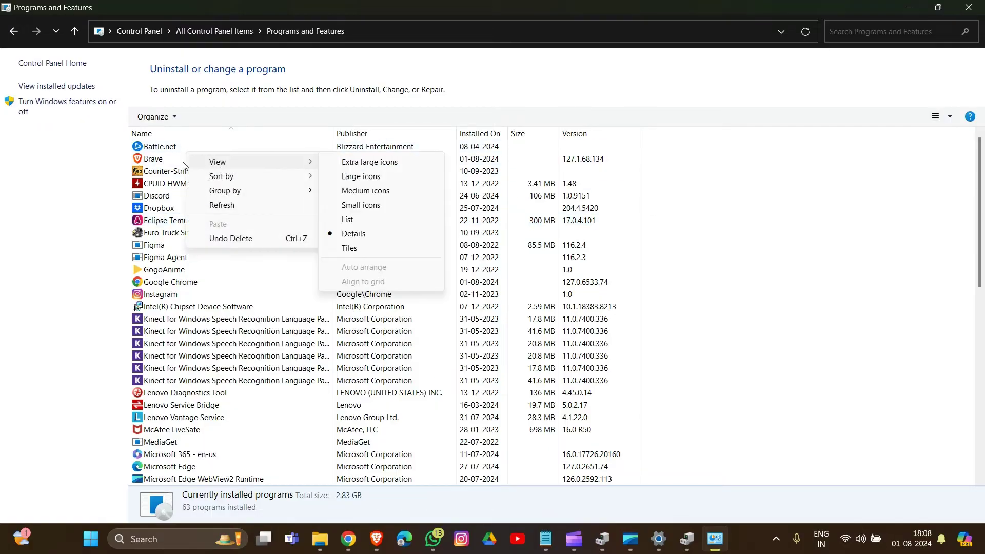
right_click(171, 151)
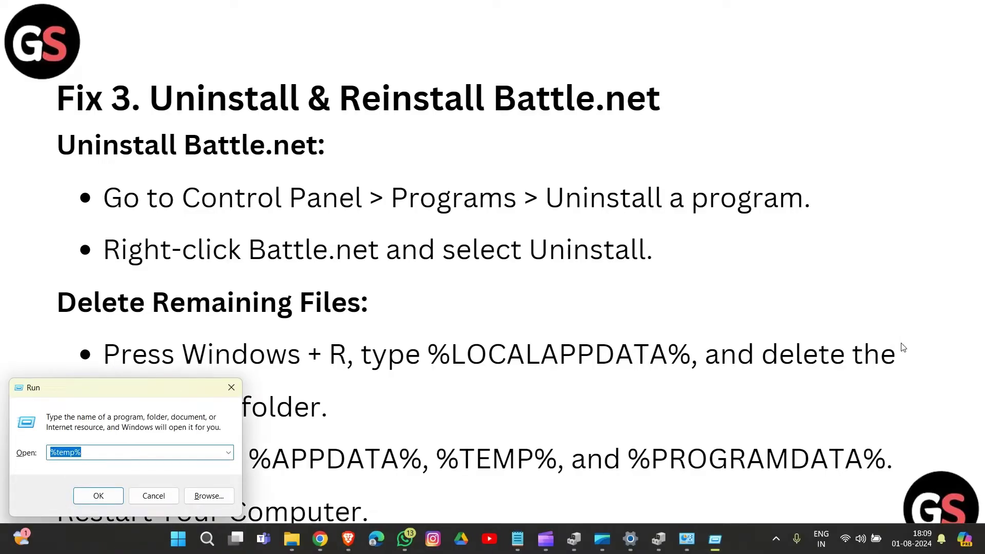
- Open the %localappdata% folder from the Run dialog and open the Battle.net folder inside it
key("BackSpace")
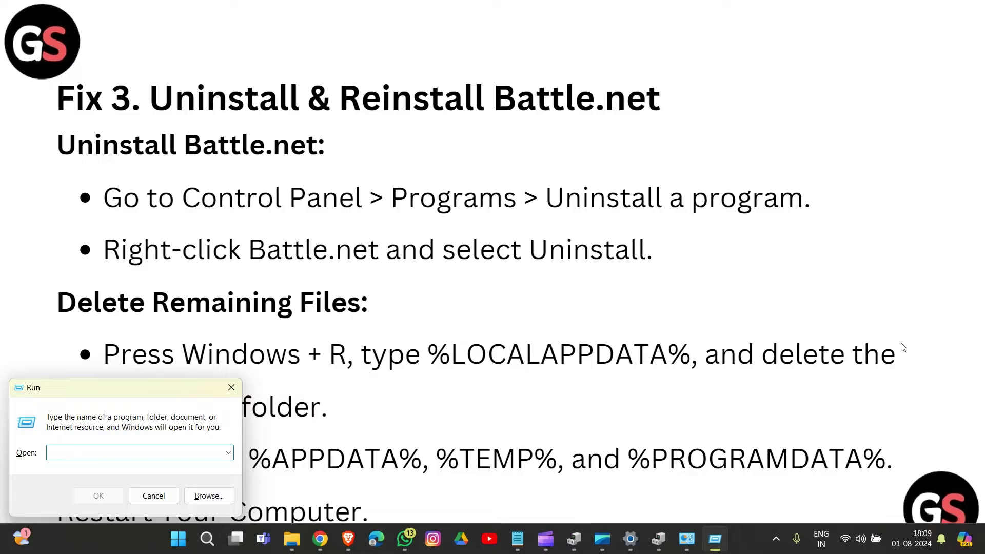
type("%")
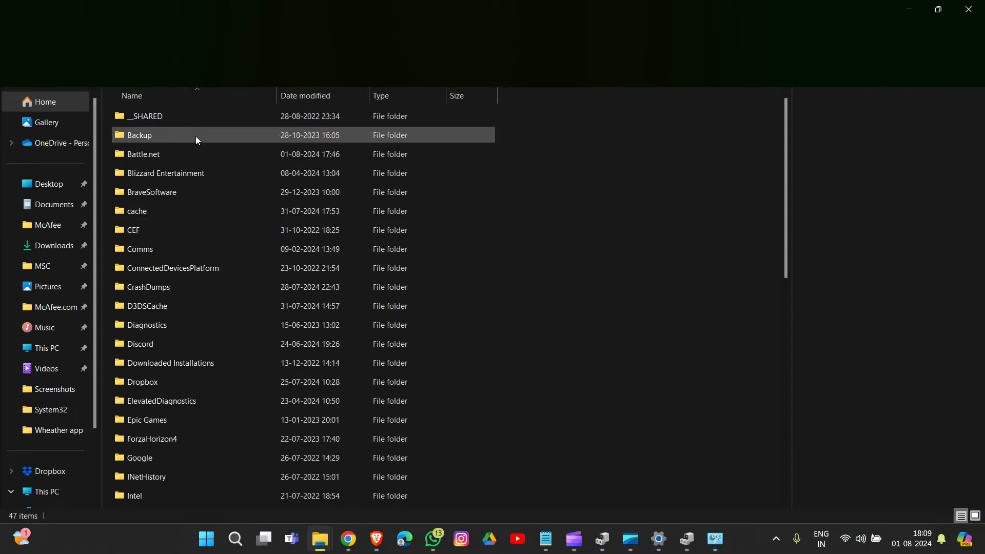
left_click(168, 154)
double_click(168, 153)
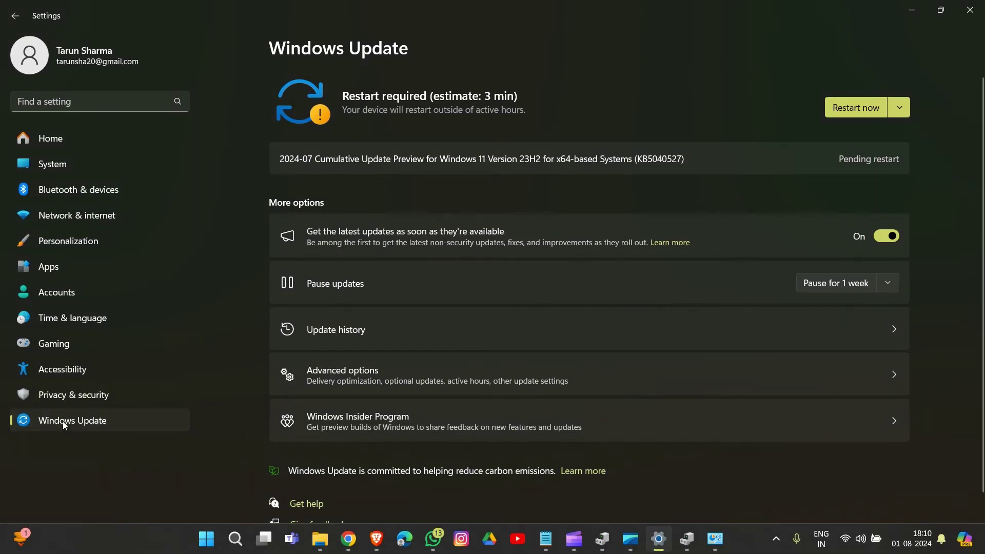
- Open the Virus & threat protection settings of Windows Security from the Privacy & security settings
left_click(69, 398)
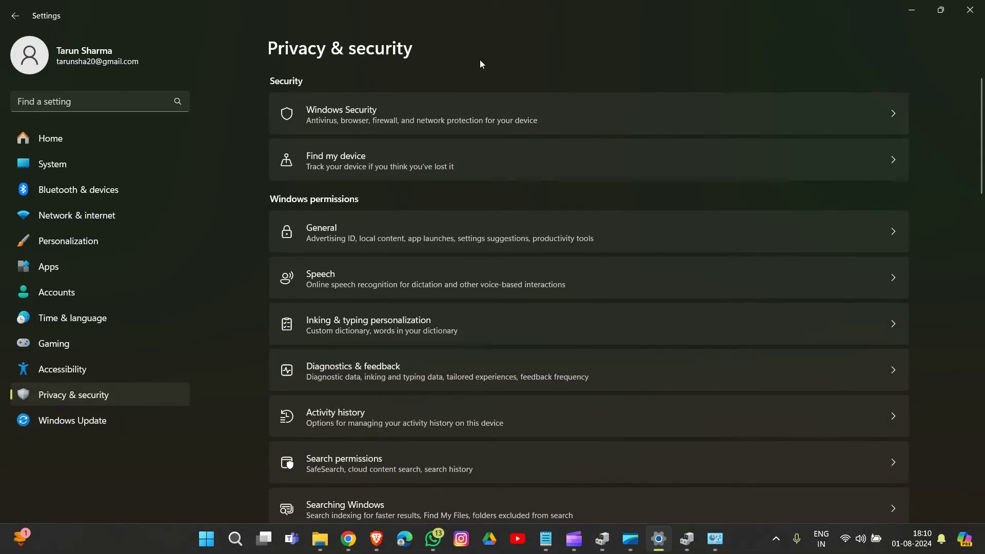
left_click(465, 115)
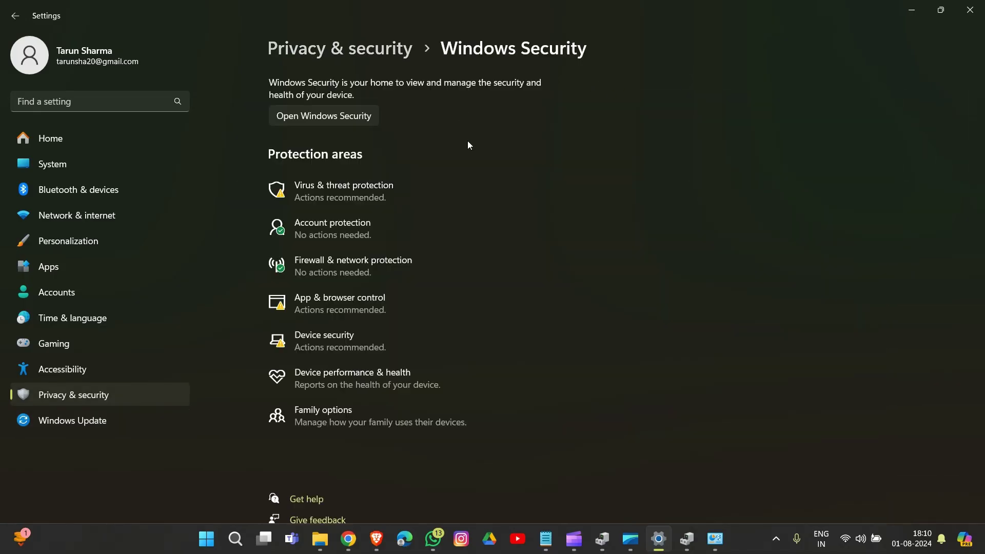
left_click(336, 200)
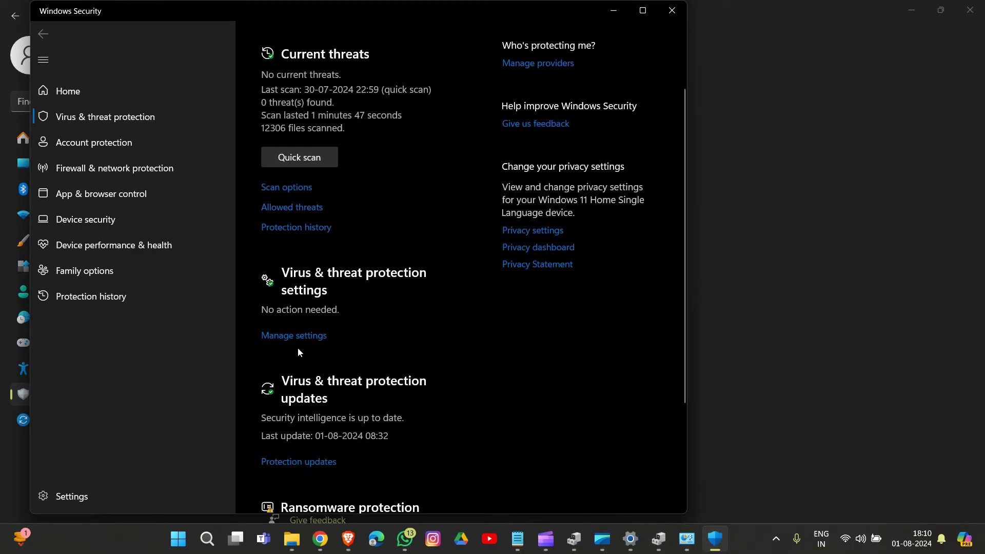
left_click(296, 337)
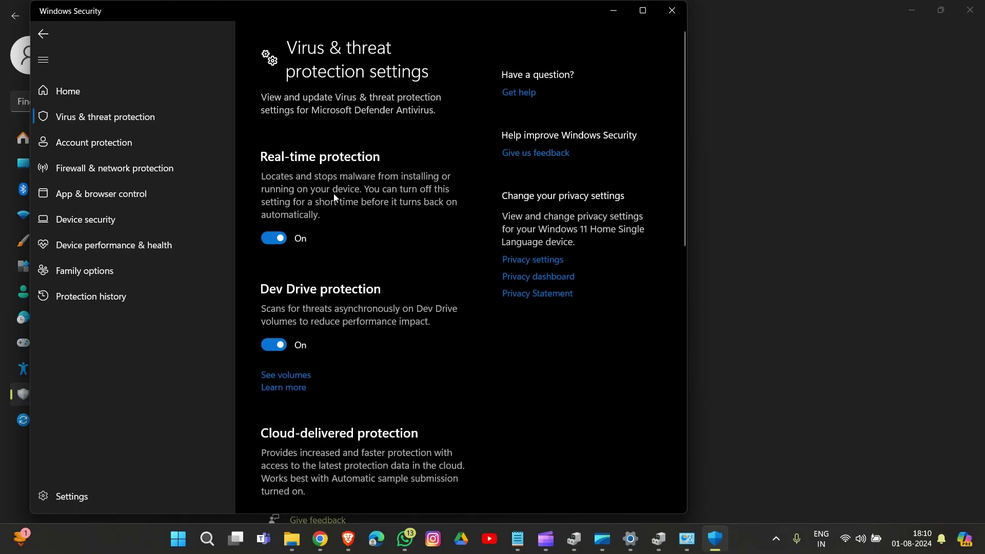